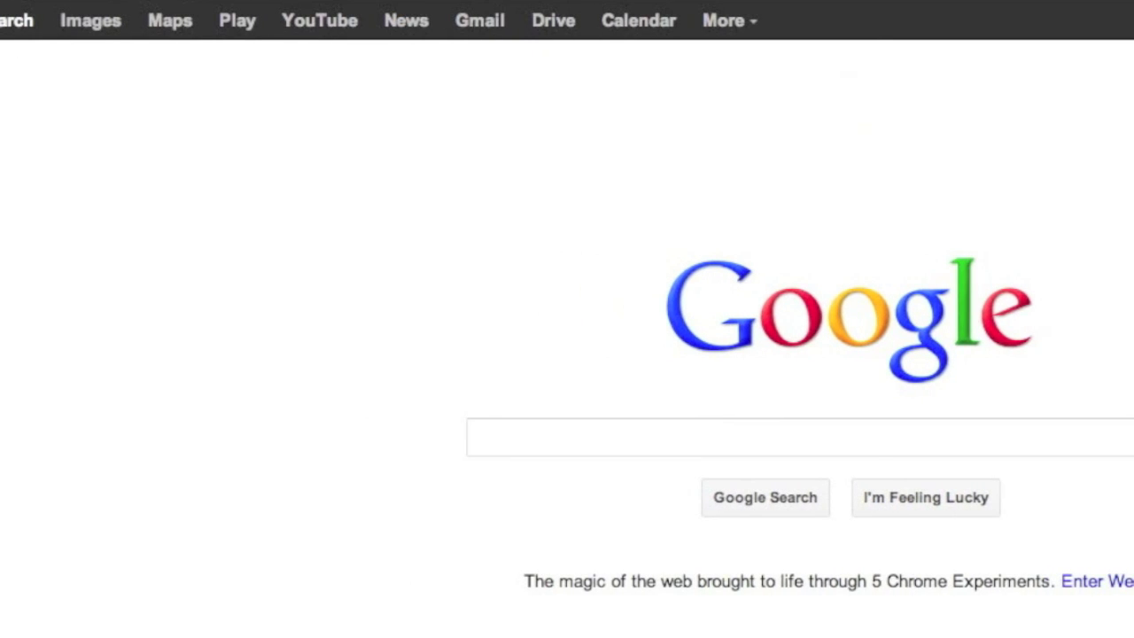
text(www.recov)
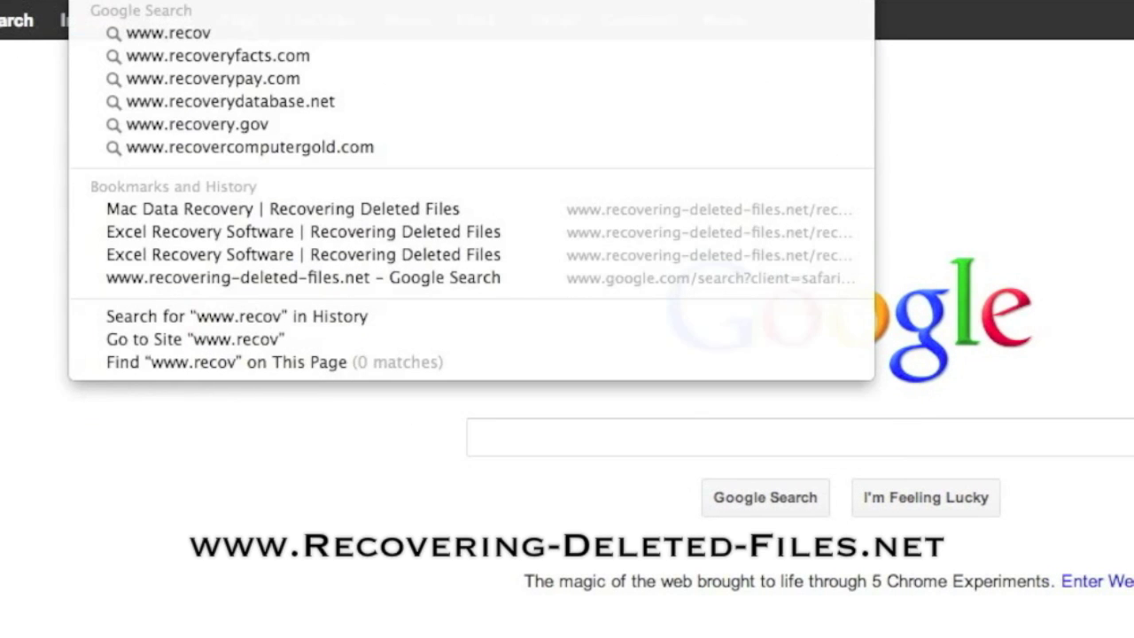
text(ering-de)
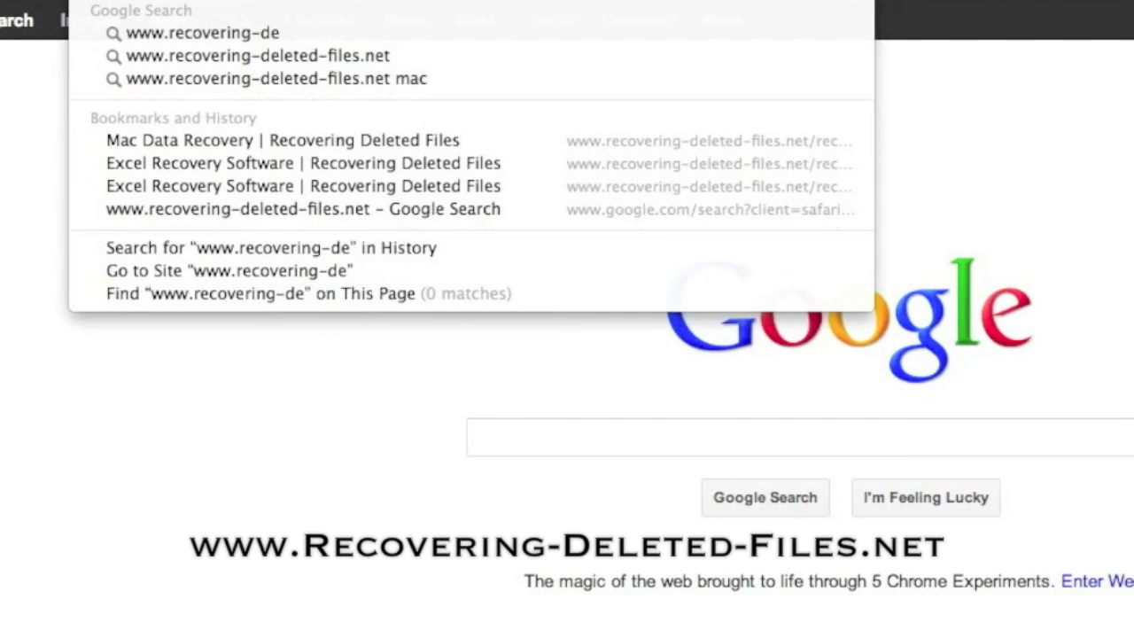
text(leted-)
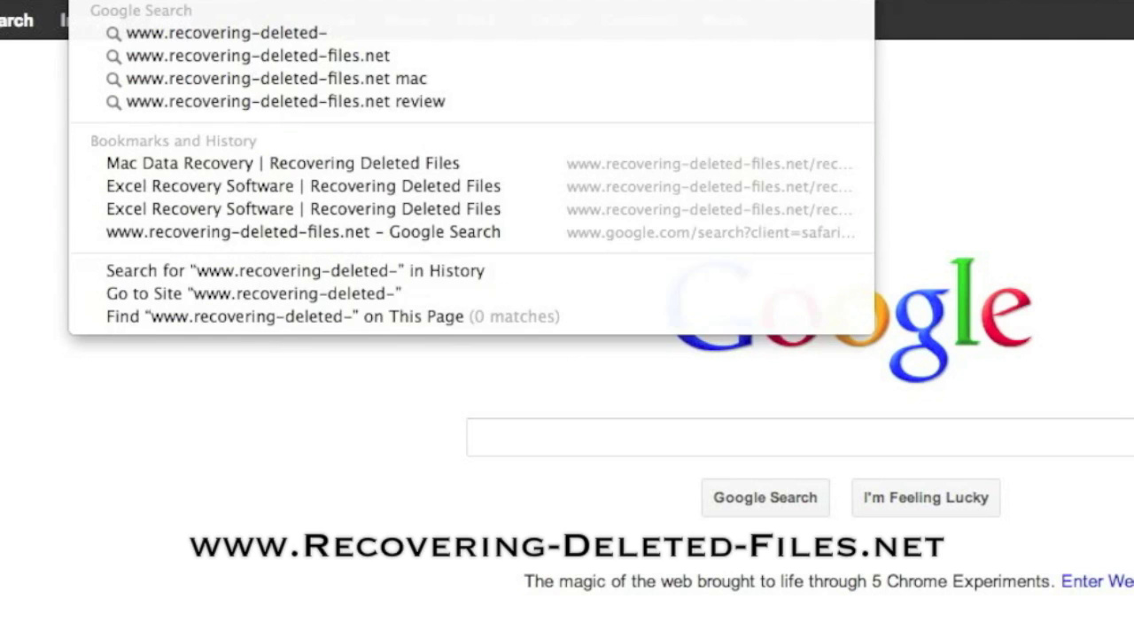
text(files.)
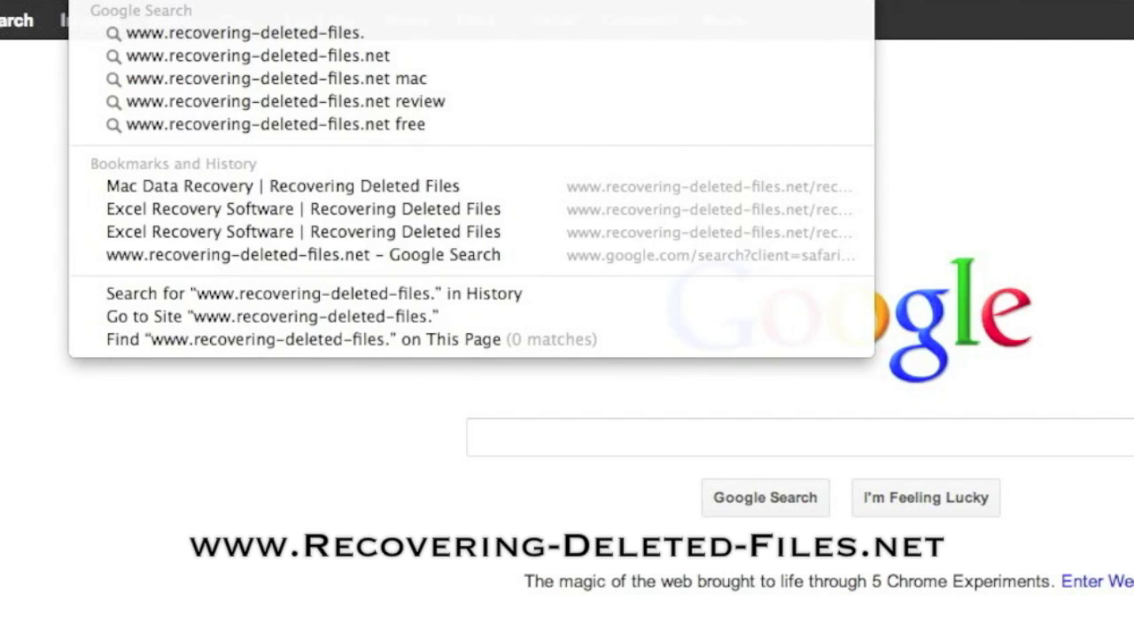
text(net)
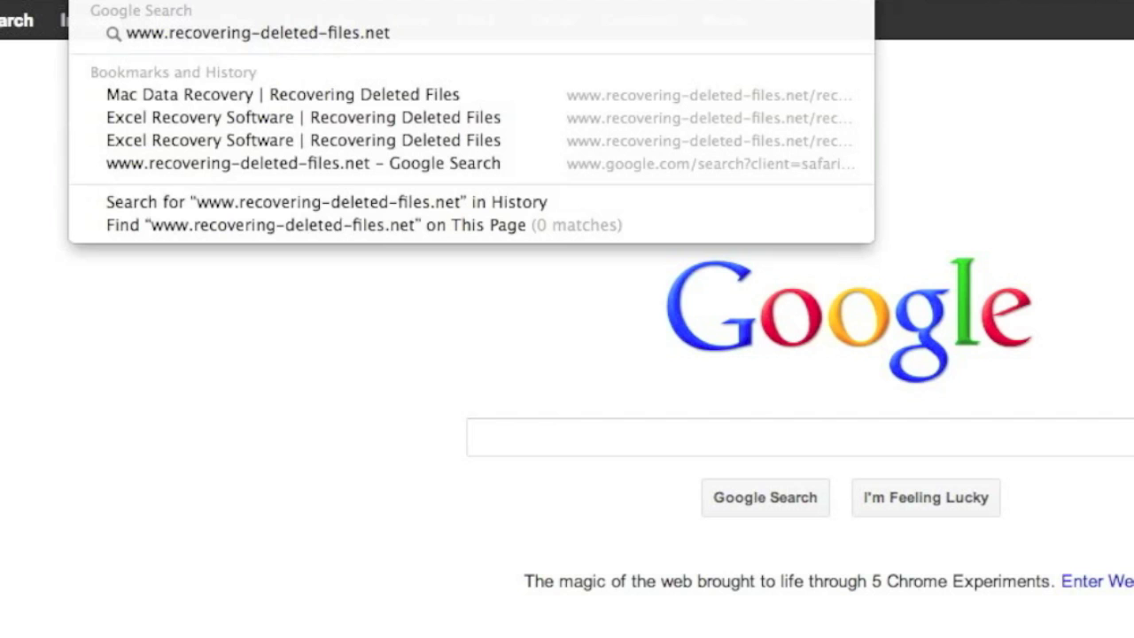
key(Return)
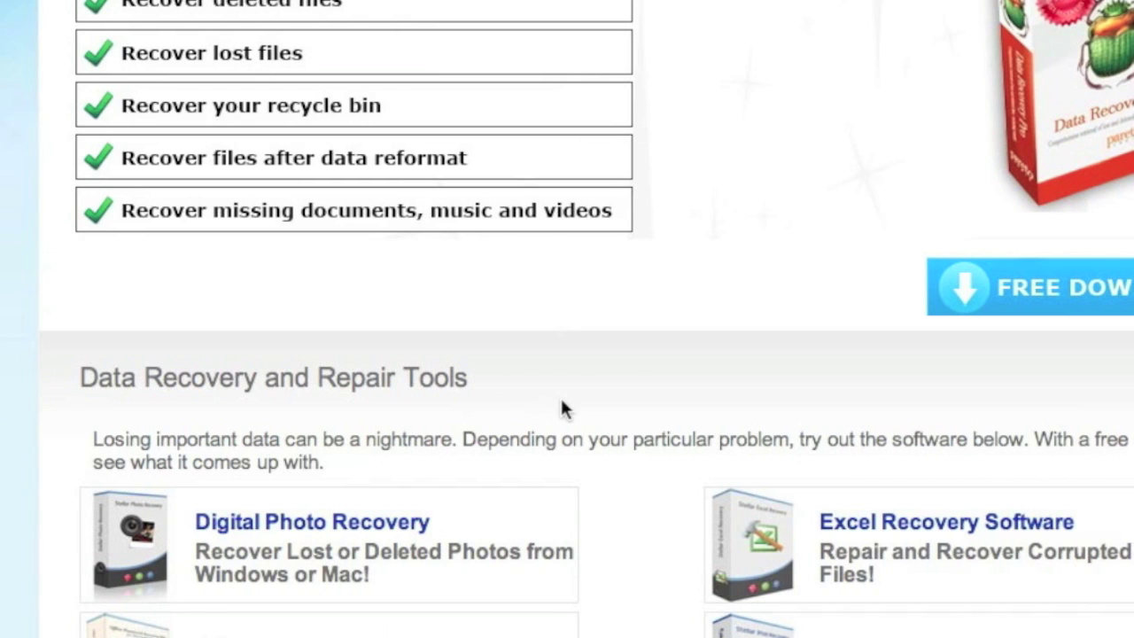
Step: Scroll to the product tiles and read the Mac Data Recovery review page
scroll(561, 403, down, 5)
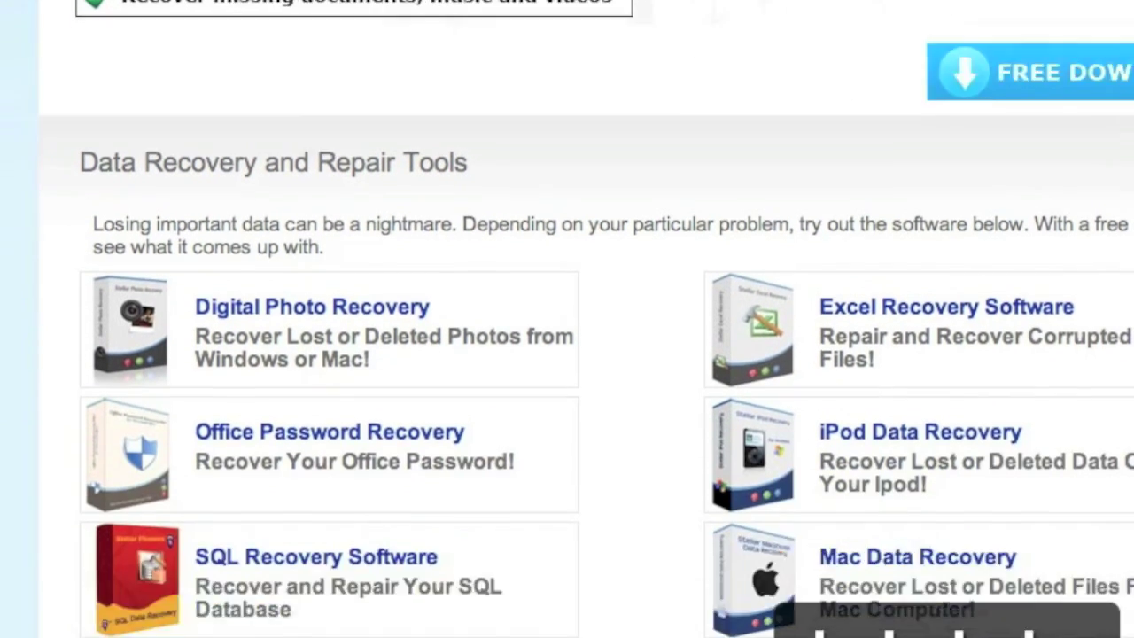
scroll(567, 403, down, 2)
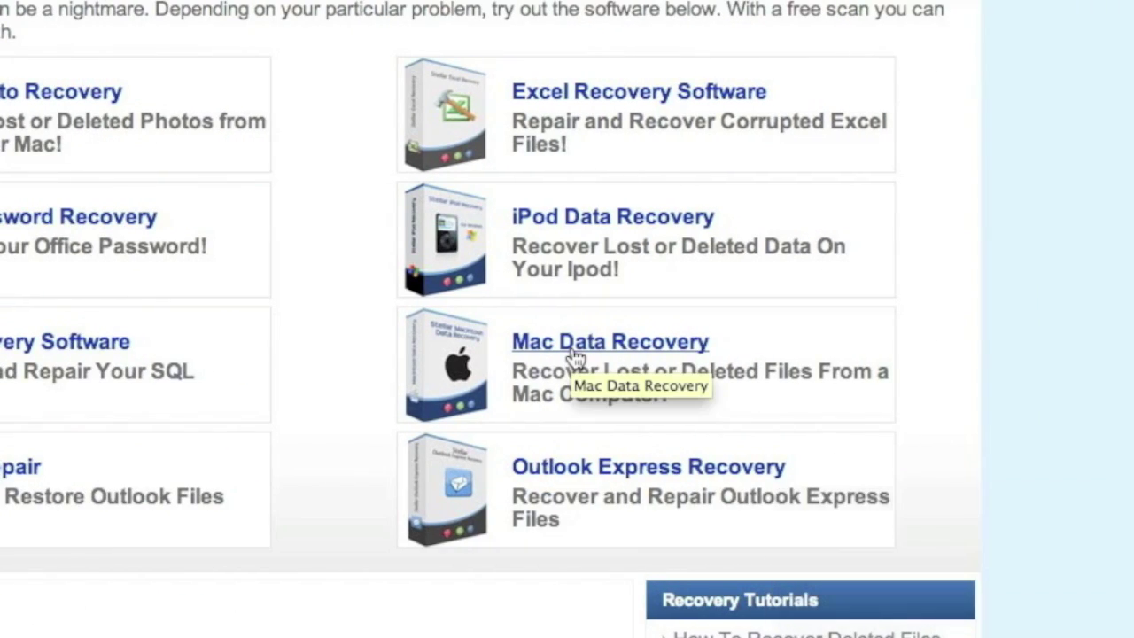
click(574, 353)
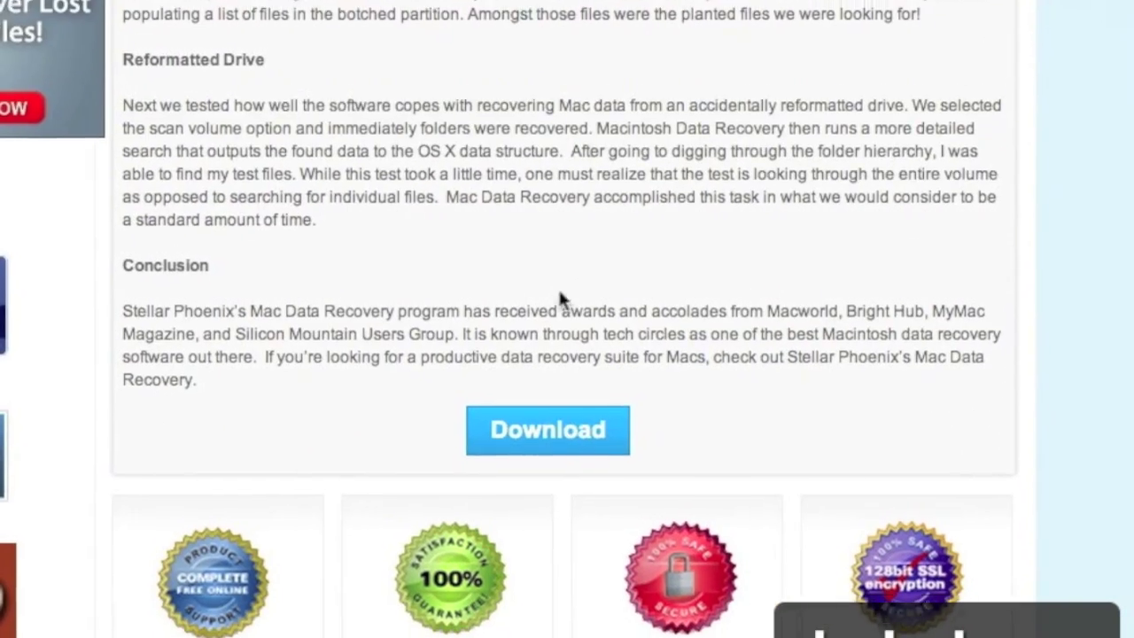
scroll(562, 298, up, 5)
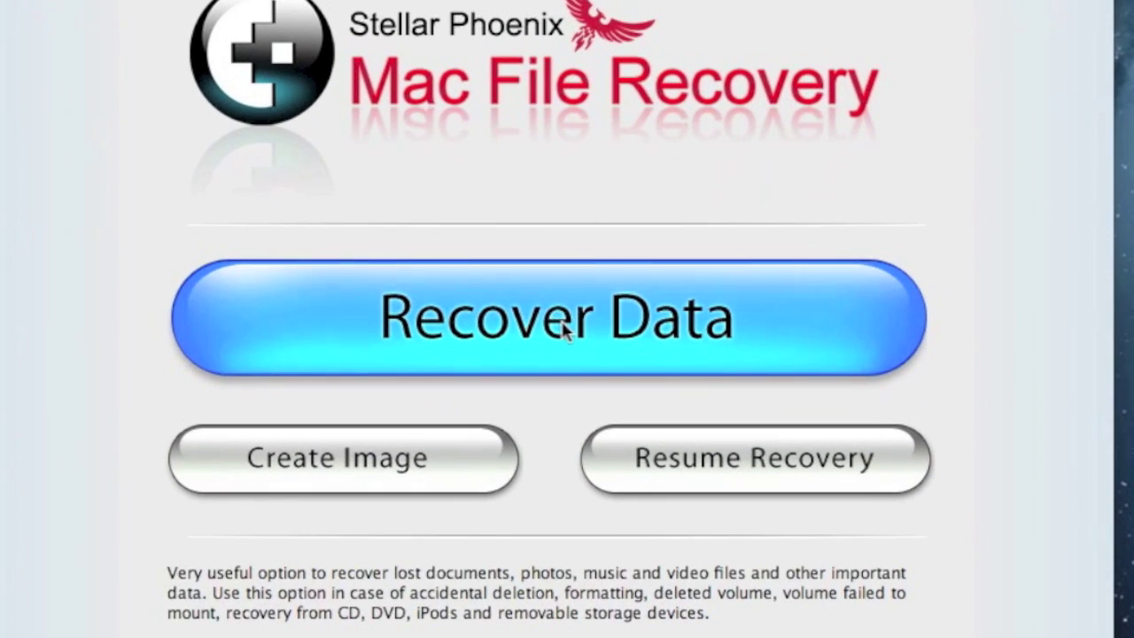
Step: Start Recover Data, compare the Deleted and Quick Recovery descriptions, view Photo Recovery, then return to Drive Recovery
click(560, 335)
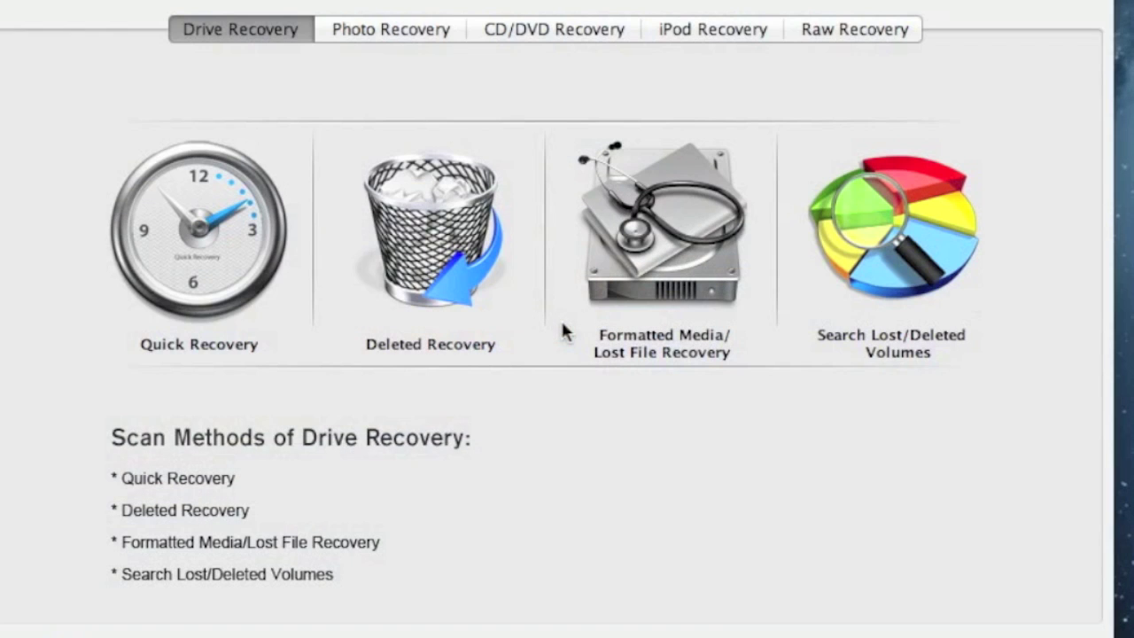
click(469, 299)
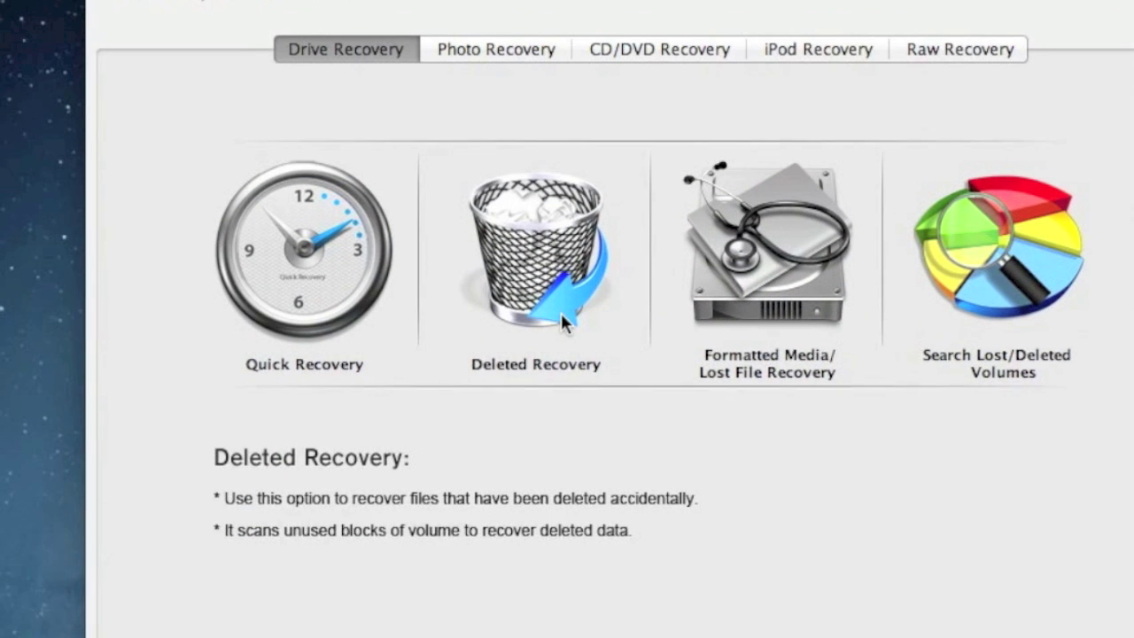
click(392, 324)
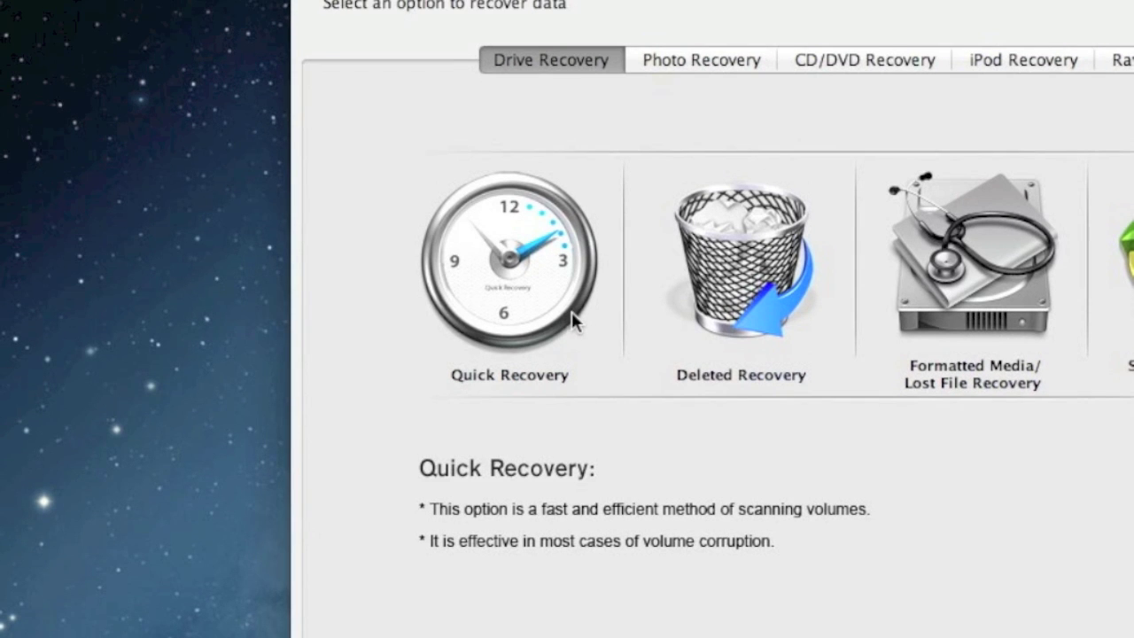
click(631, 253)
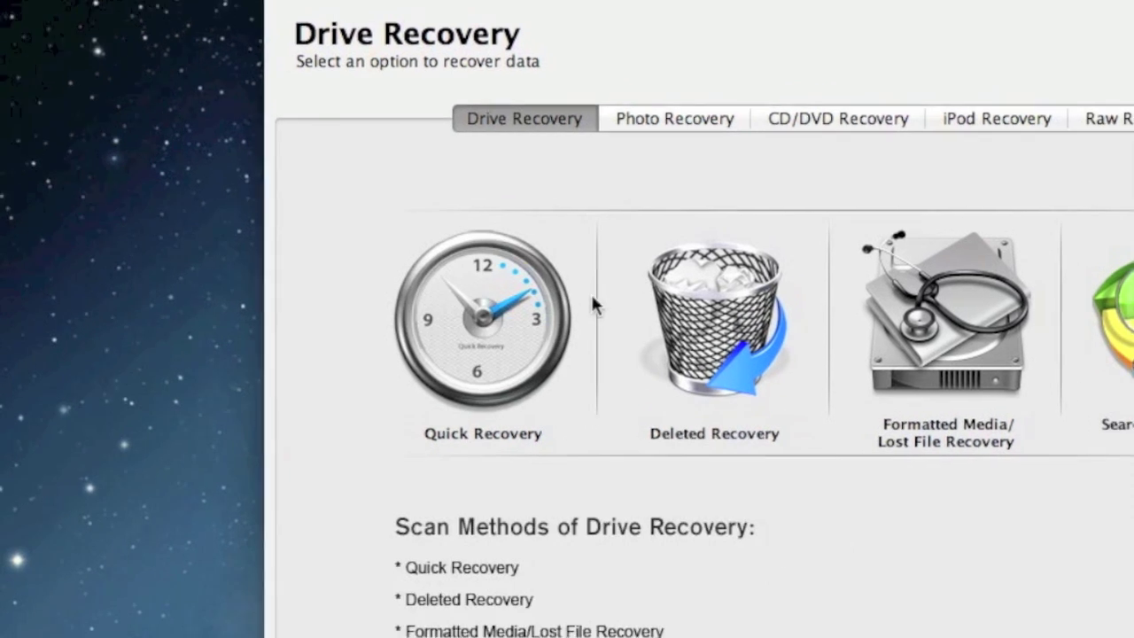
click(493, 343)
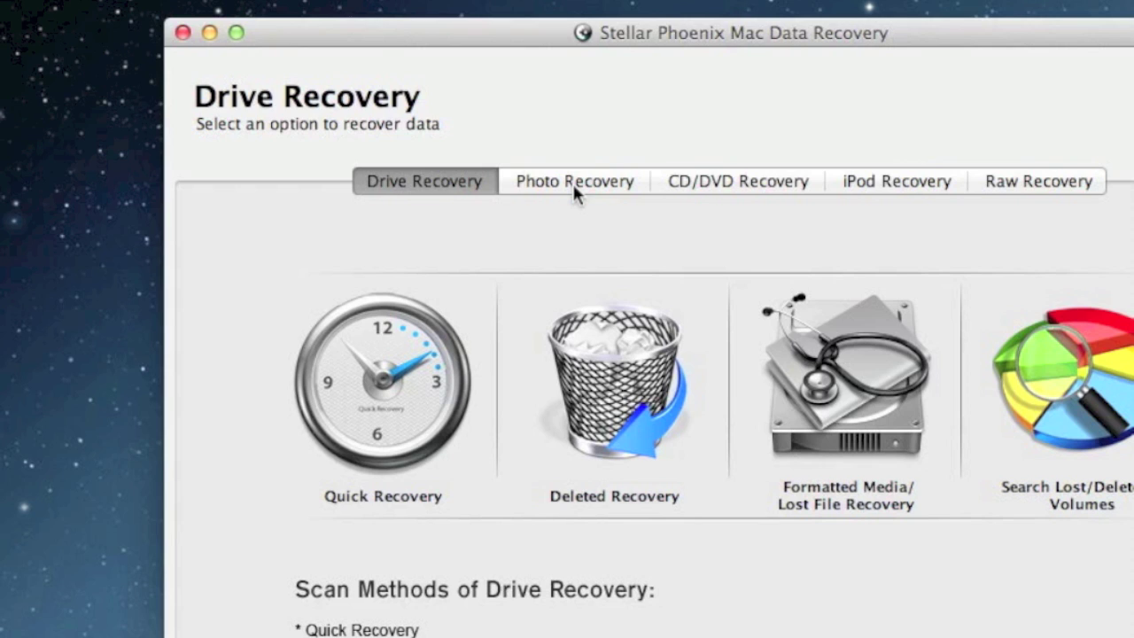
click(573, 184)
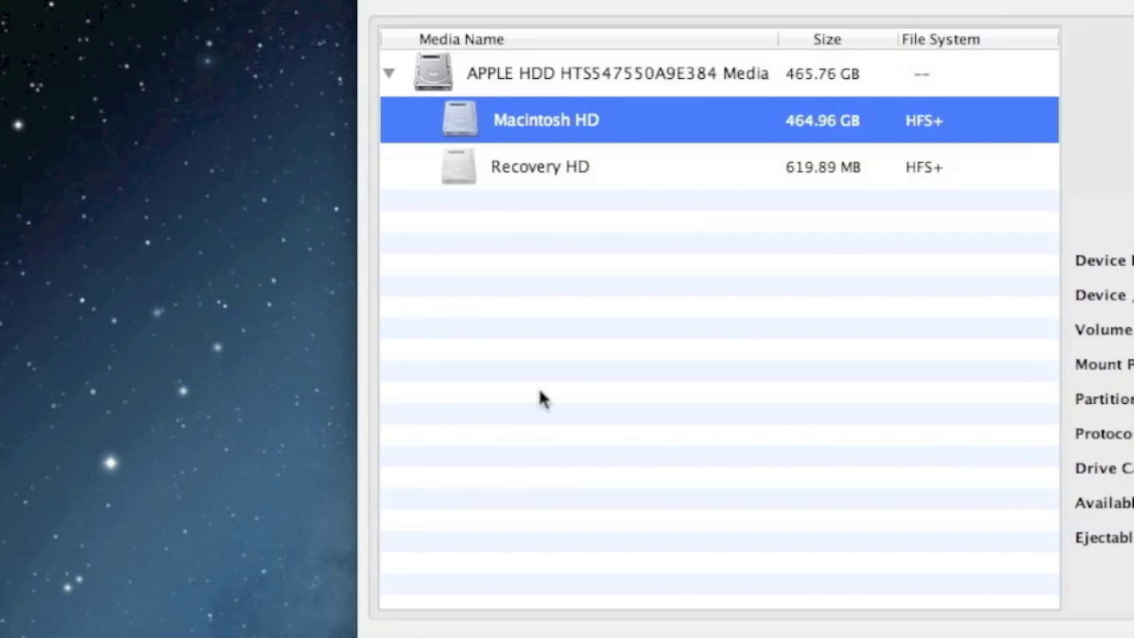
click(423, 445)
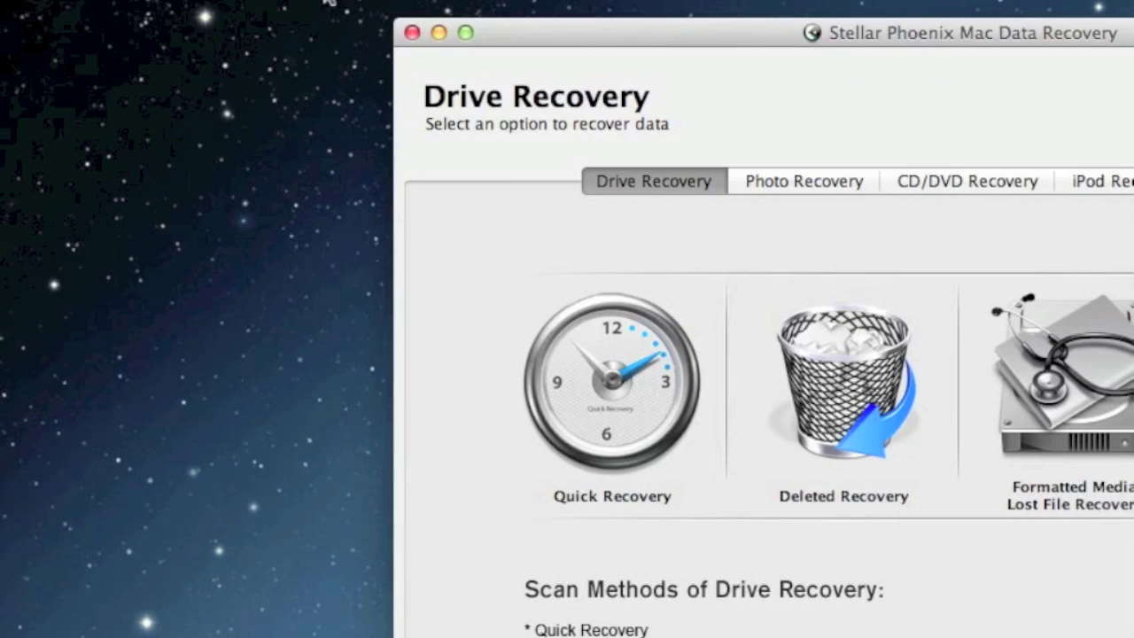
Step: In Preferences, review the supported Video and Photo file types, then confirm with OK
click(278, 0)
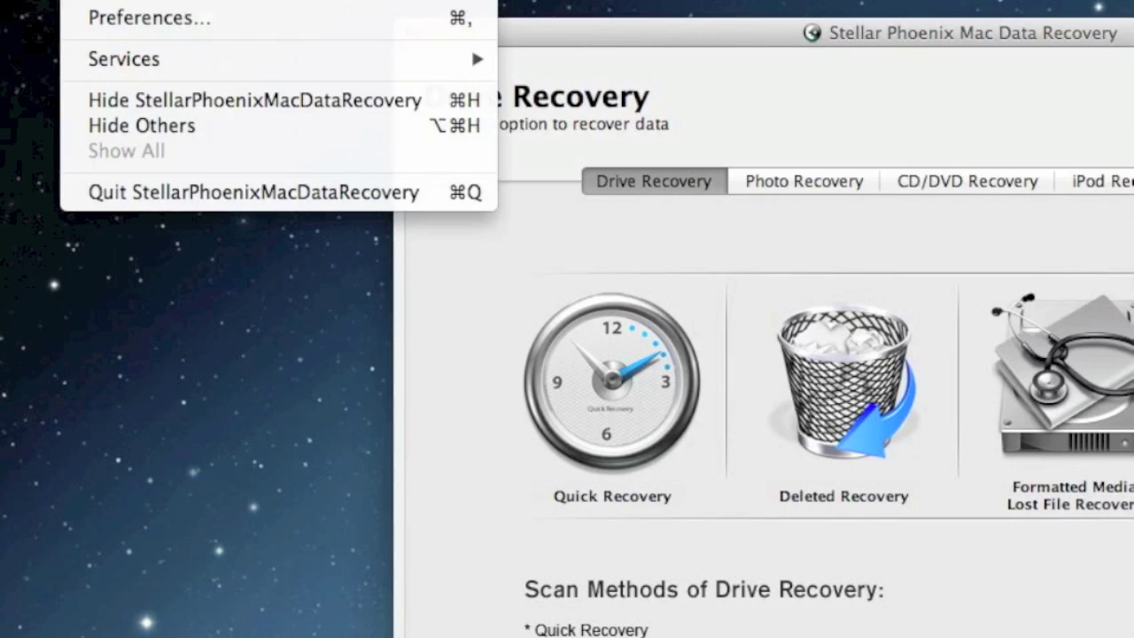
click(276, 33)
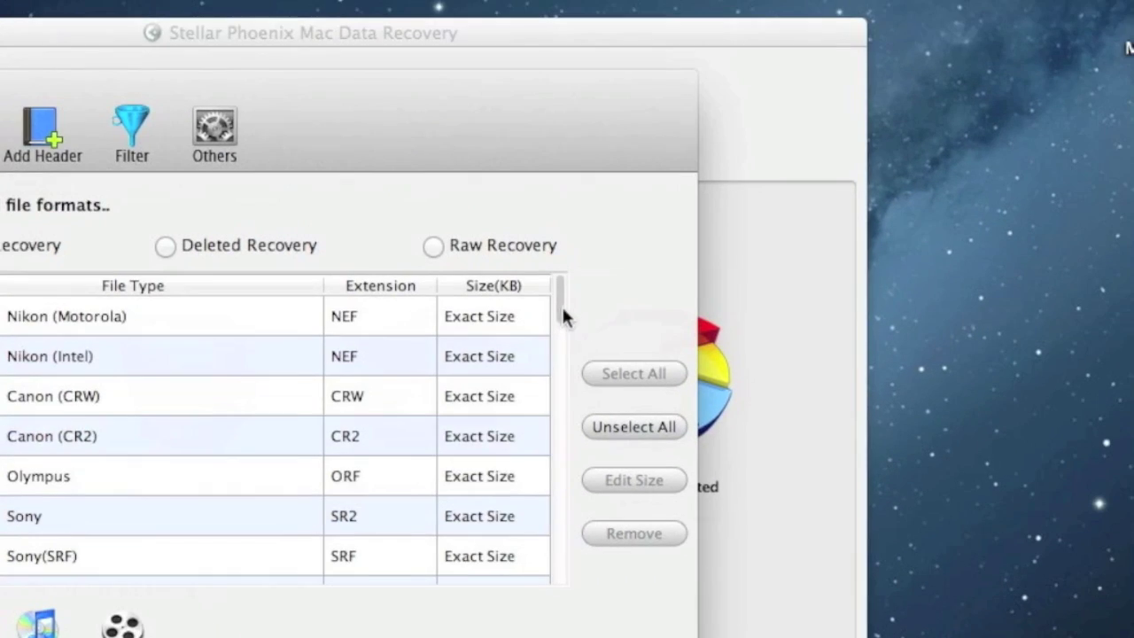
mouse_move(564, 318)
mouse_down()
mouse_move(561, 342)
mouse_move(562, 304)
mouse_move(562, 448)
mouse_move(560, 349)
mouse_up()
drag(565, 254, 557, 122)
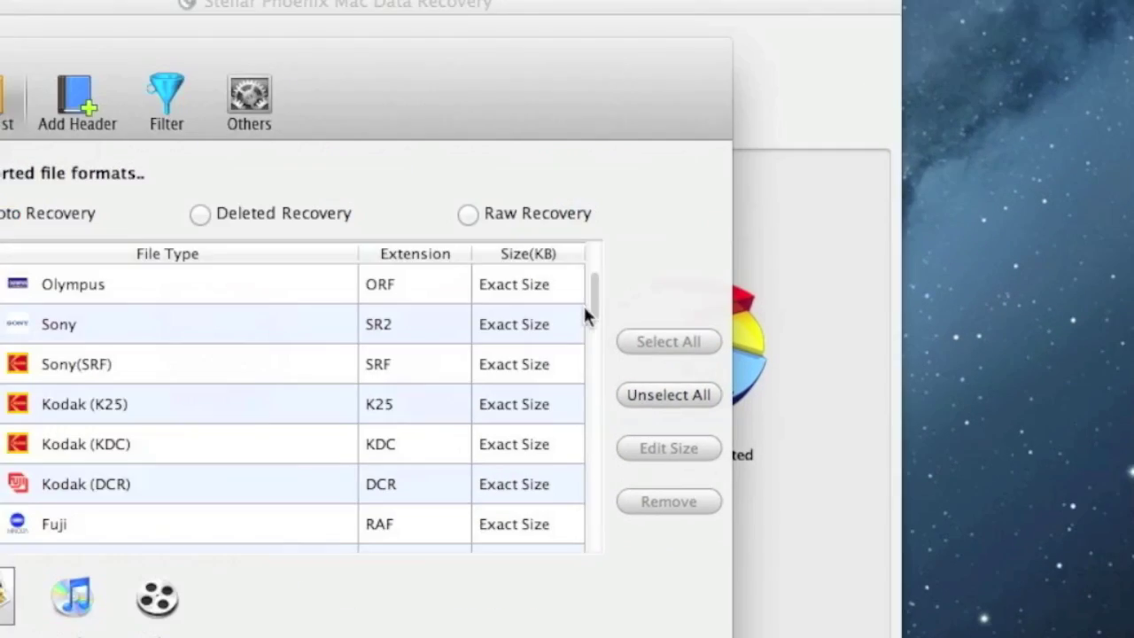
drag(568, 326, 572, 337)
scroll(240, 487, down, 5)
click(135, 607)
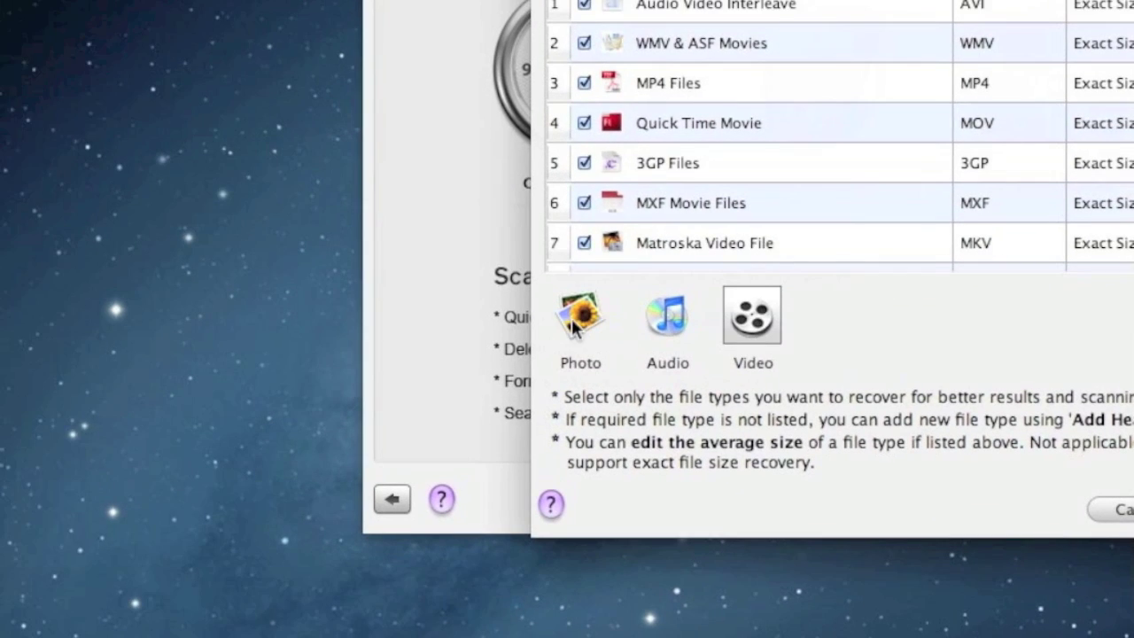
click(334, 383)
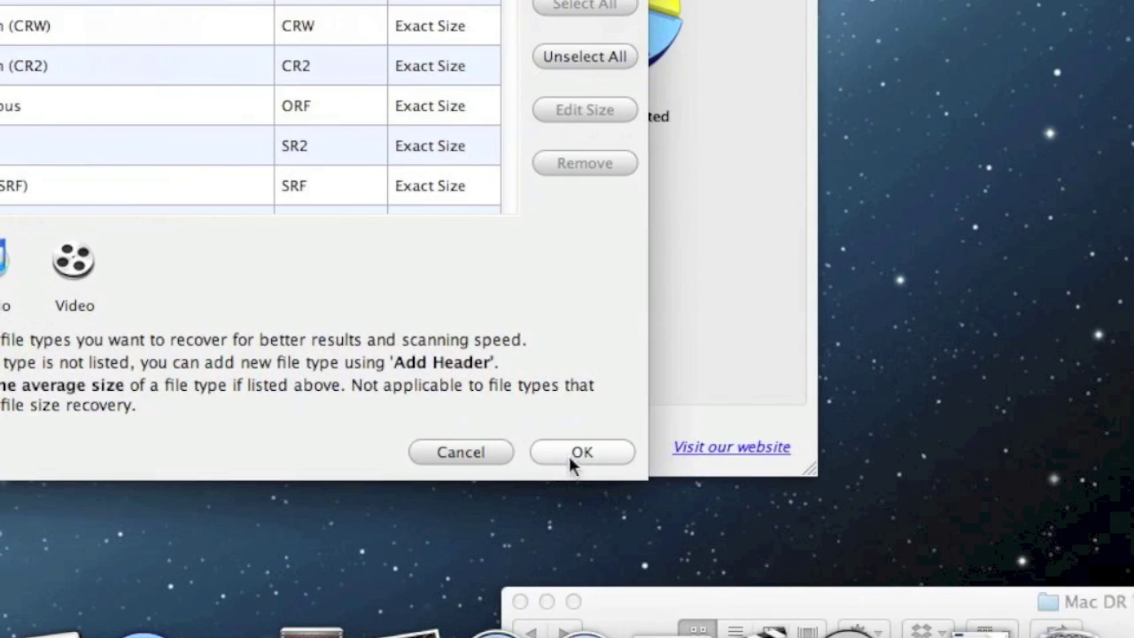
click(575, 454)
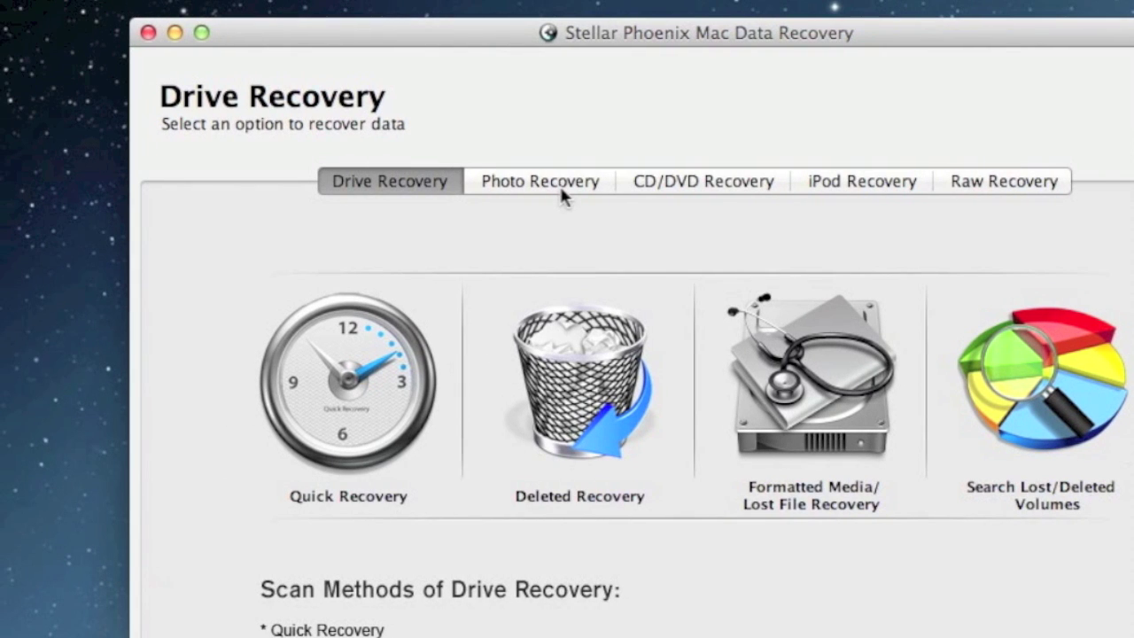
Step: Start a Photo Recovery scan of Macintosh HD
click(540, 183)
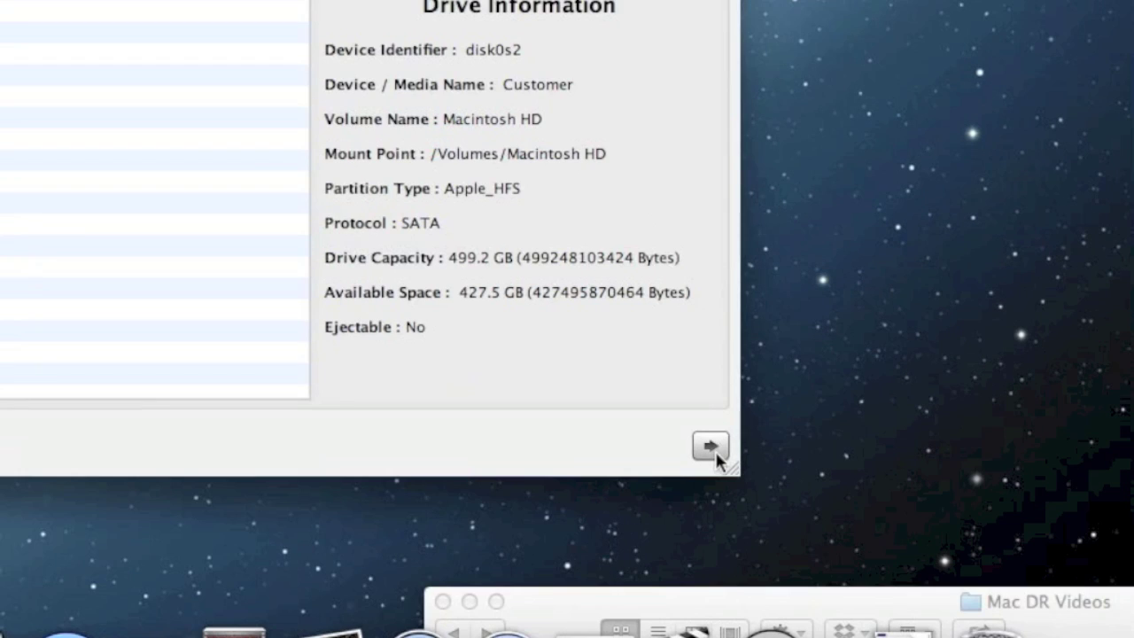
click(711, 447)
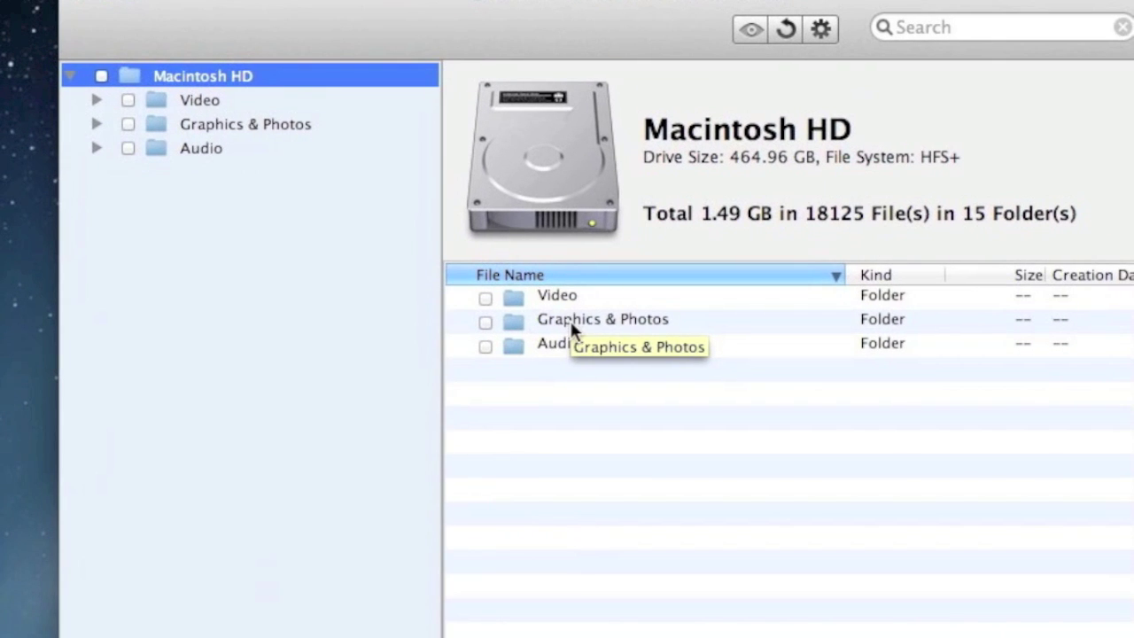
Step: Open Graphics & Photos > JPEG and tick 9465264.JPEG for recovery
double_click(571, 329)
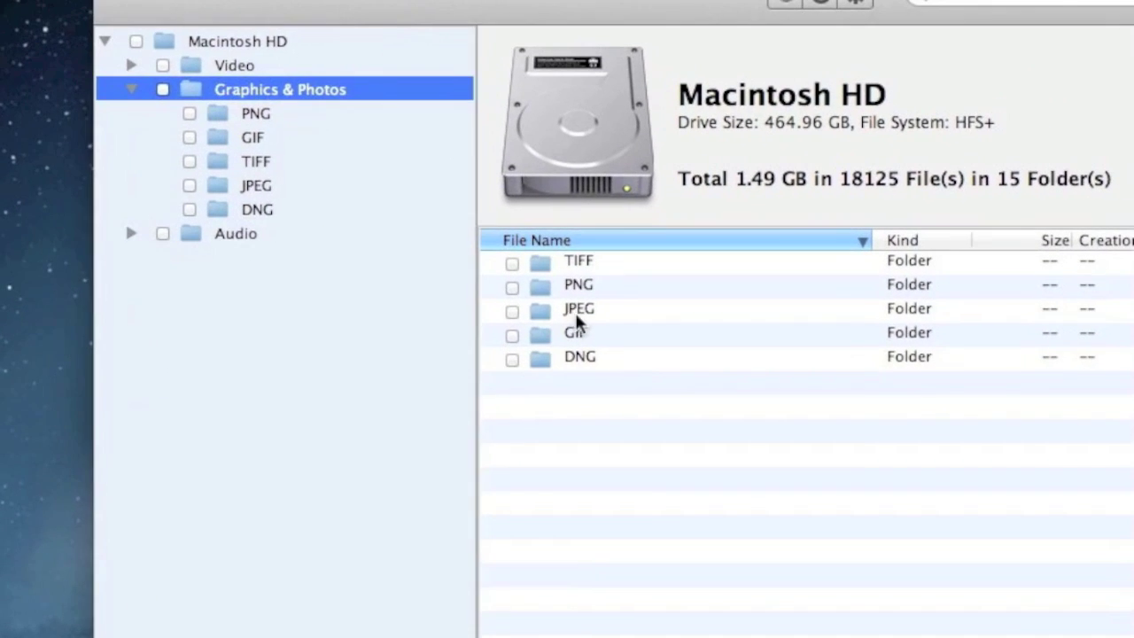
double_click(623, 312)
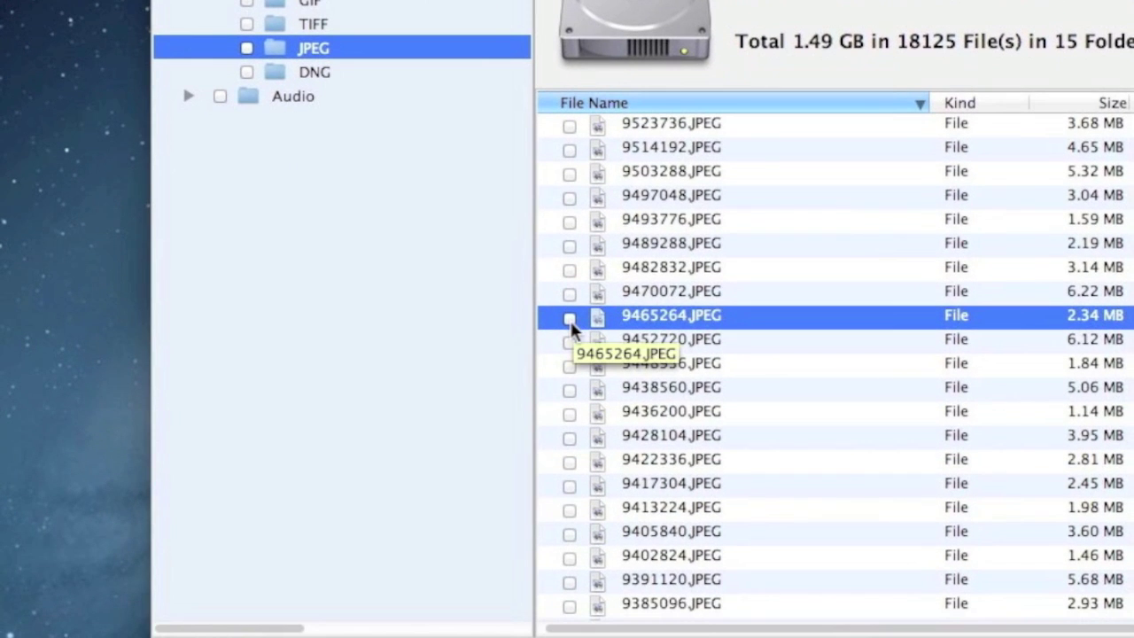
click(569, 321)
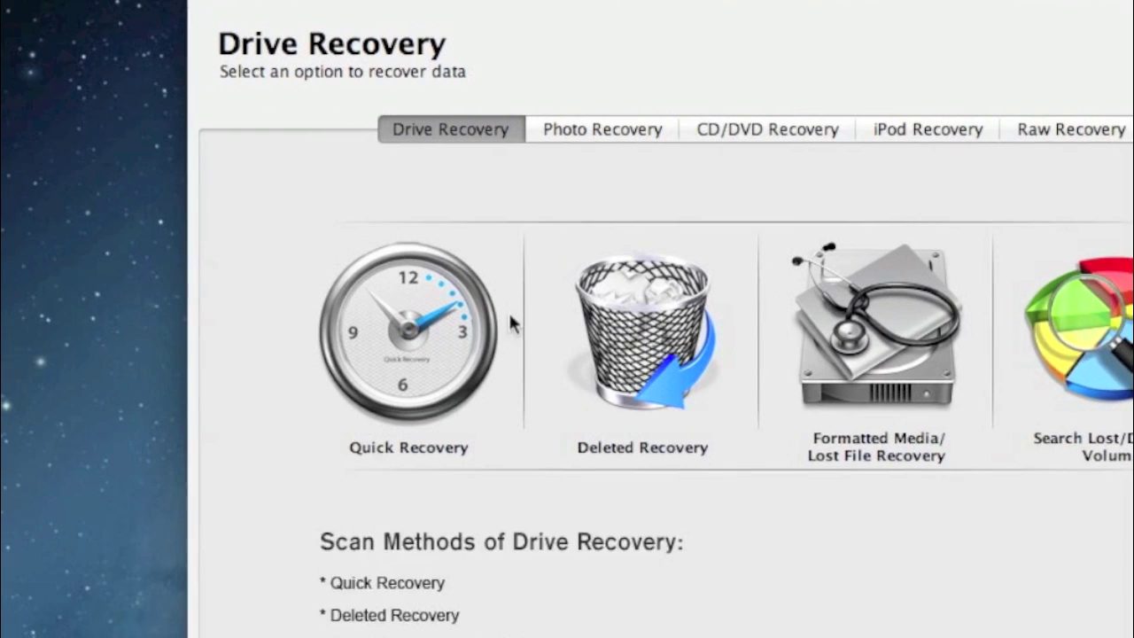
mouse_move(301, 311)
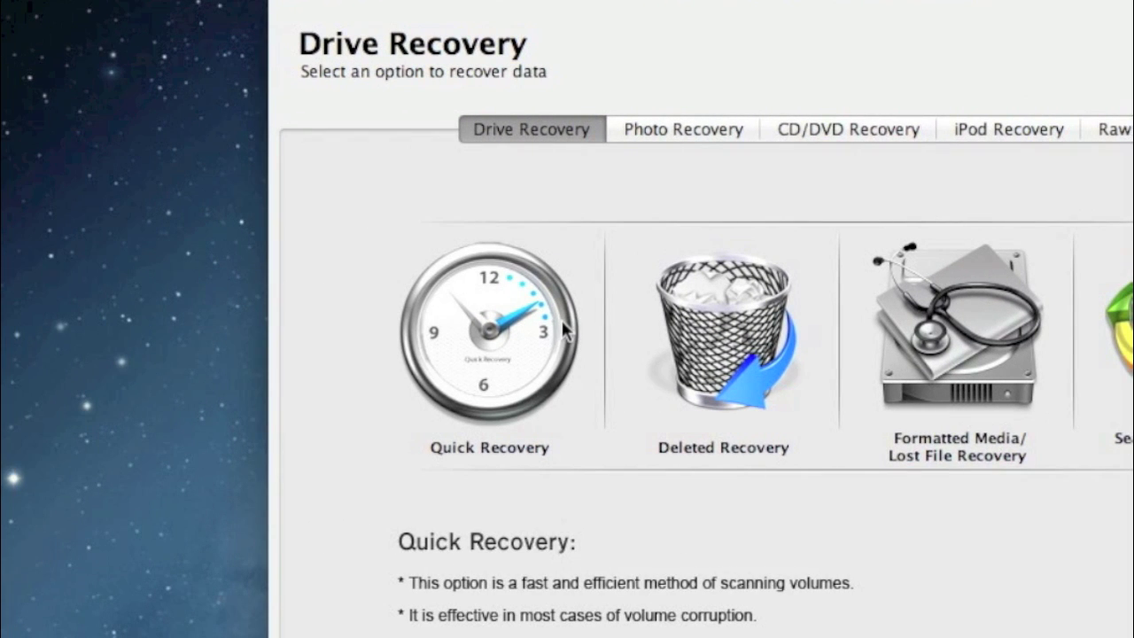